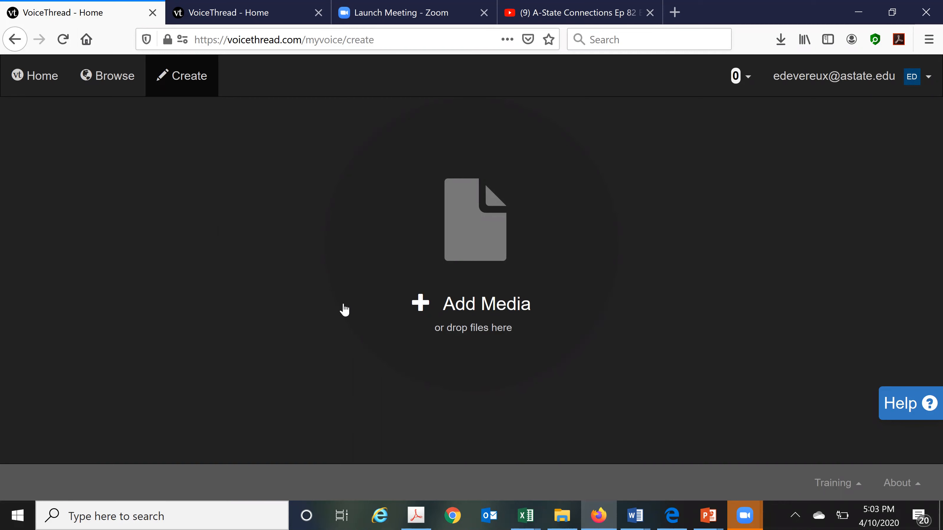
Step: Add the PowerPoint file "How To with VoiceThread.pptx" from the computer's Blackboard folder as the thread's first media
click(453, 301)
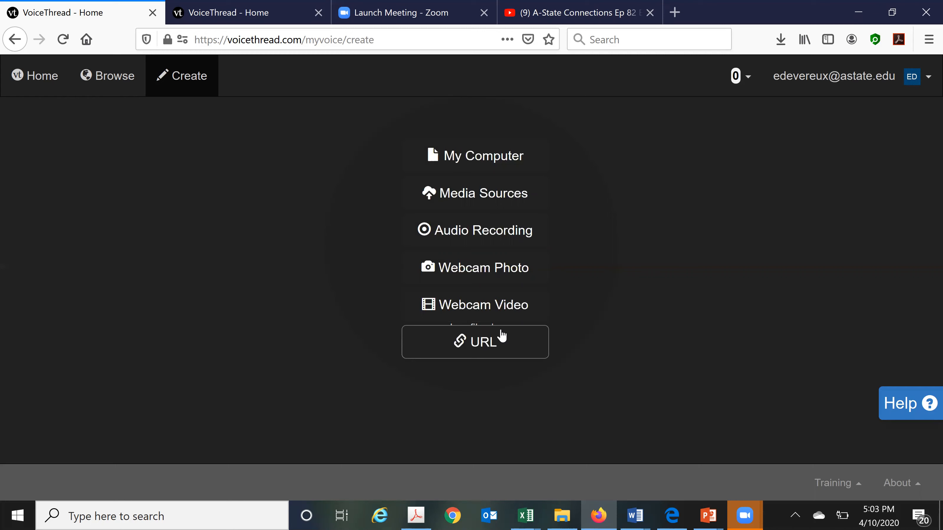
click(495, 160)
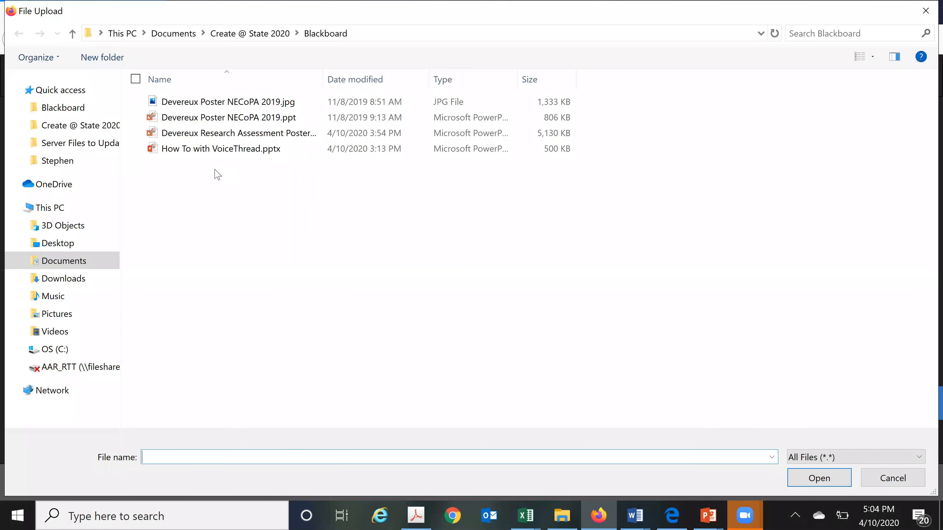
click(219, 148)
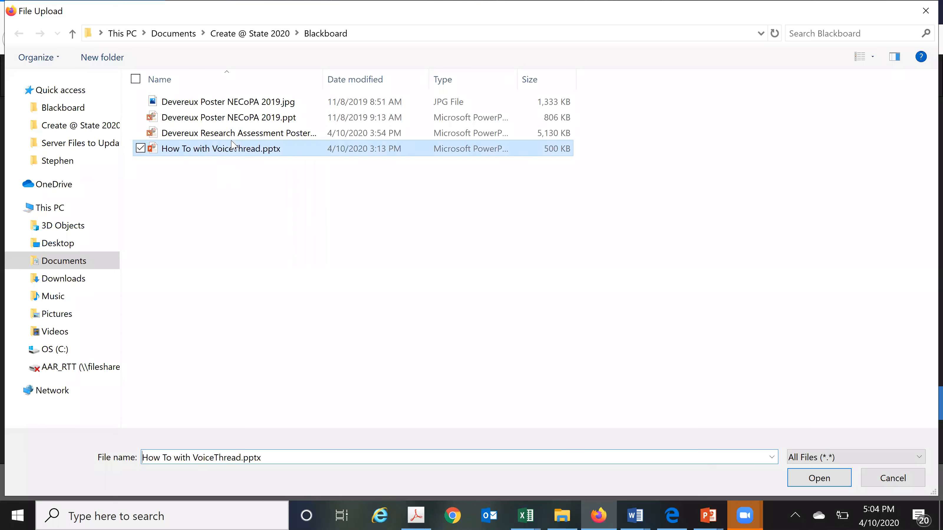
click(837, 485)
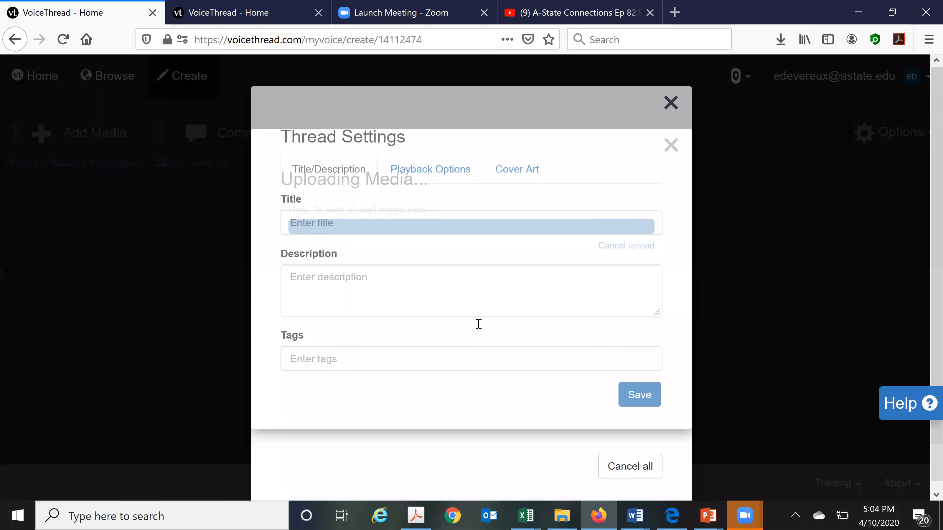
Step: Title the thread with the presenter's surname followed by "Demo" and save the thread settings
click(451, 268)
text(Devereux Demo)
click(636, 436)
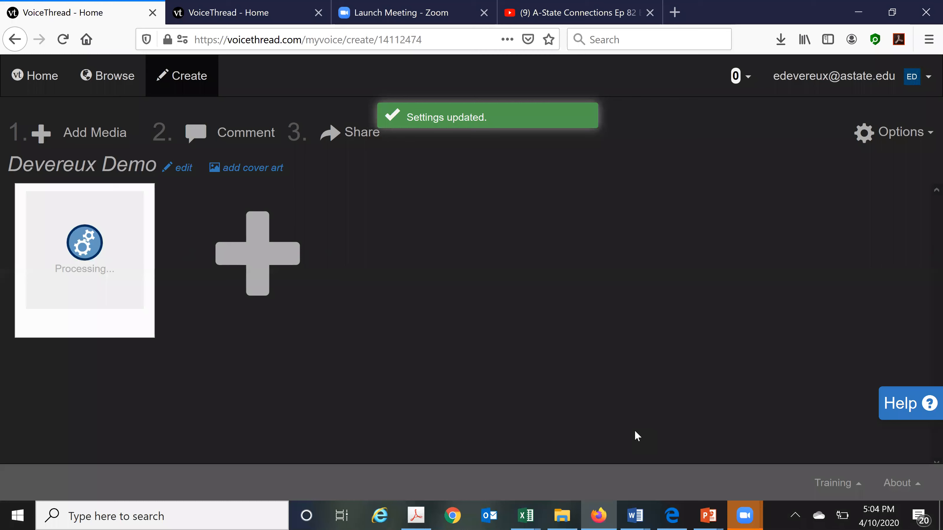
Step: Add the Research Assessment Poster PowerPoint file from the computer's Blackboard folder to the thread
click(251, 259)
click(271, 205)
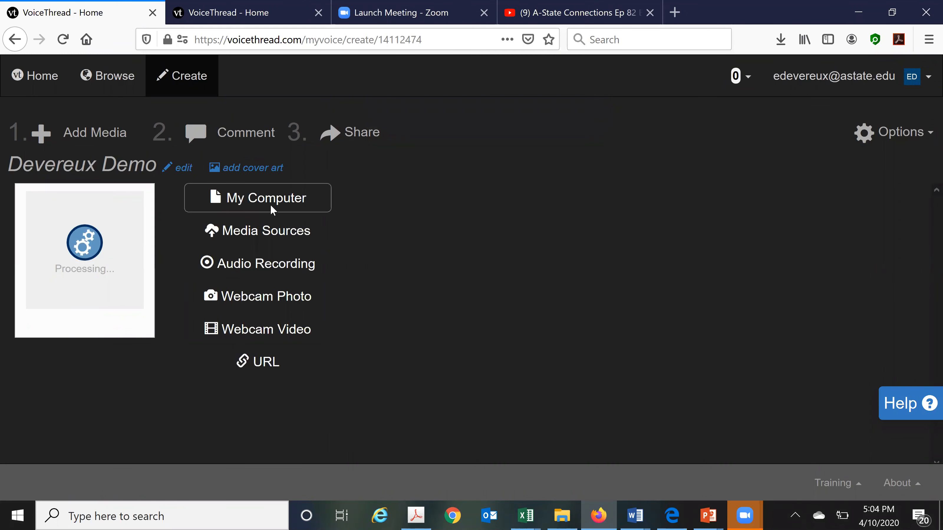
click(274, 204)
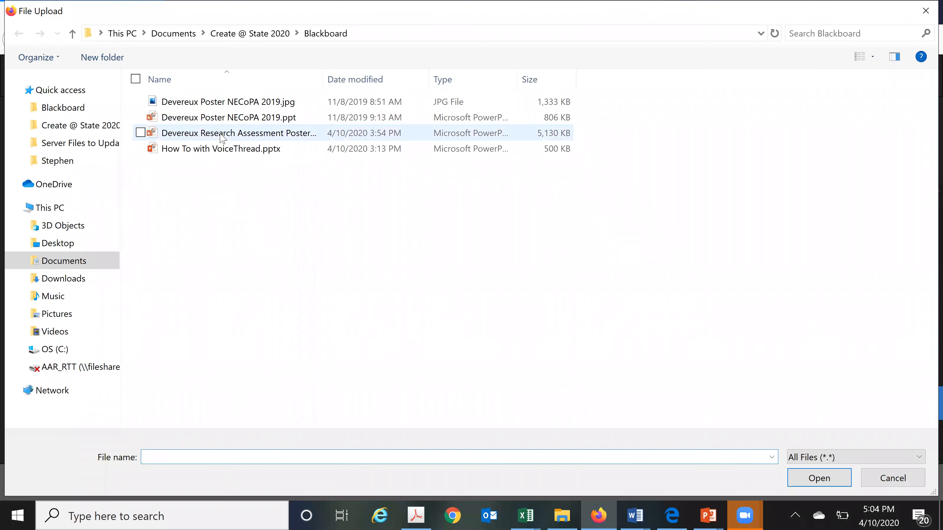
click(223, 137)
click(824, 482)
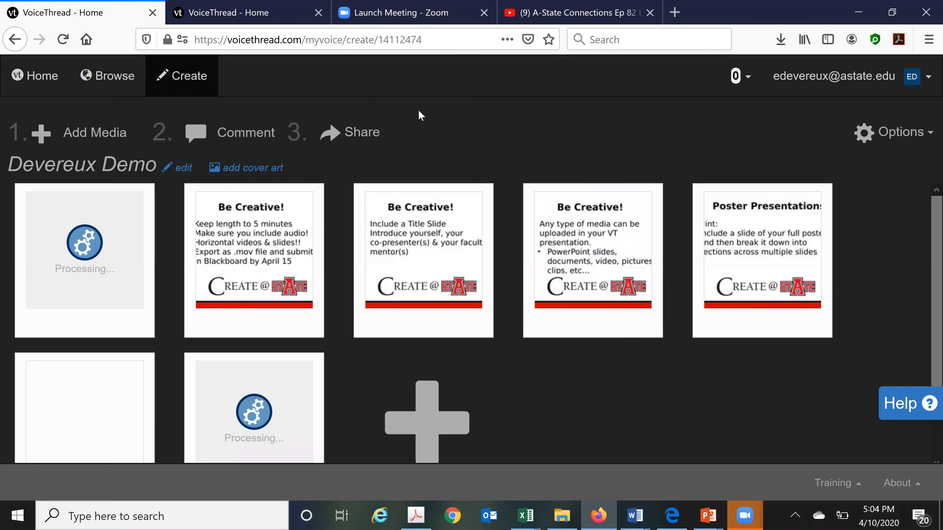
click(570, 413)
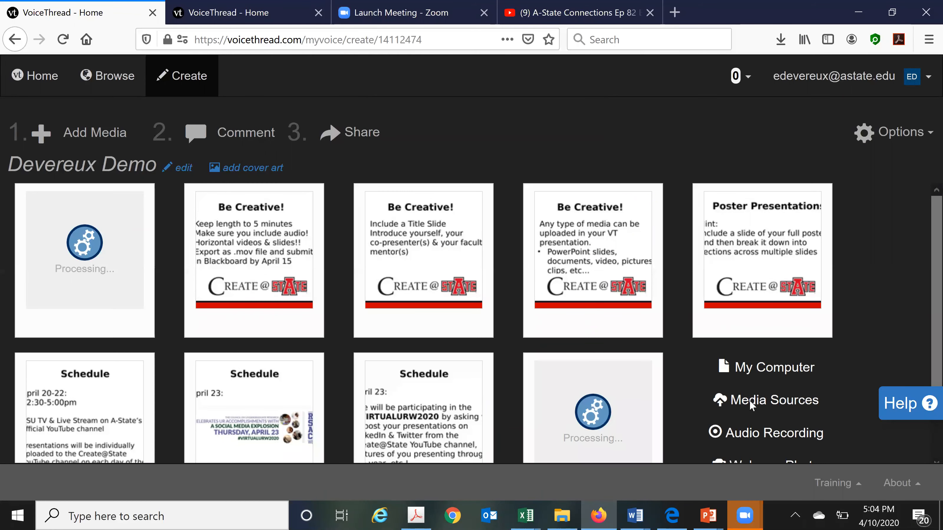
scroll(751, 410, down, 4)
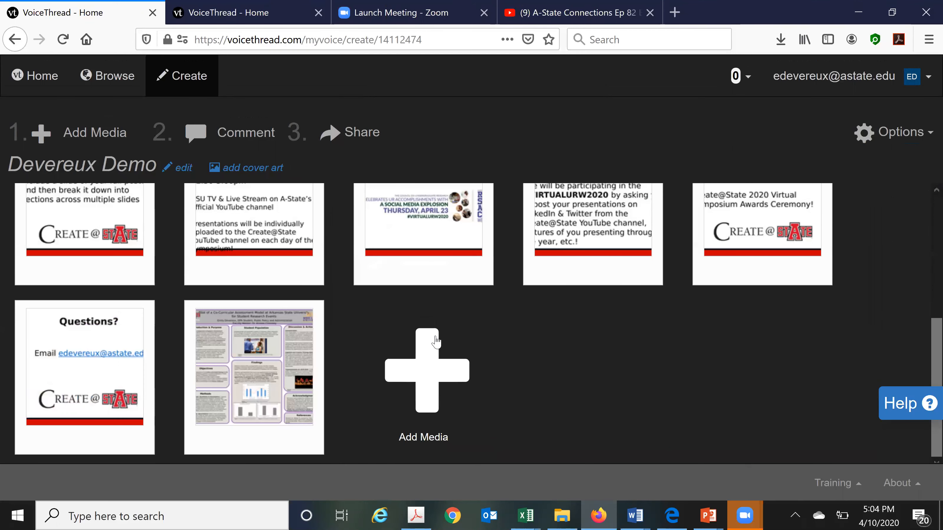
click(428, 394)
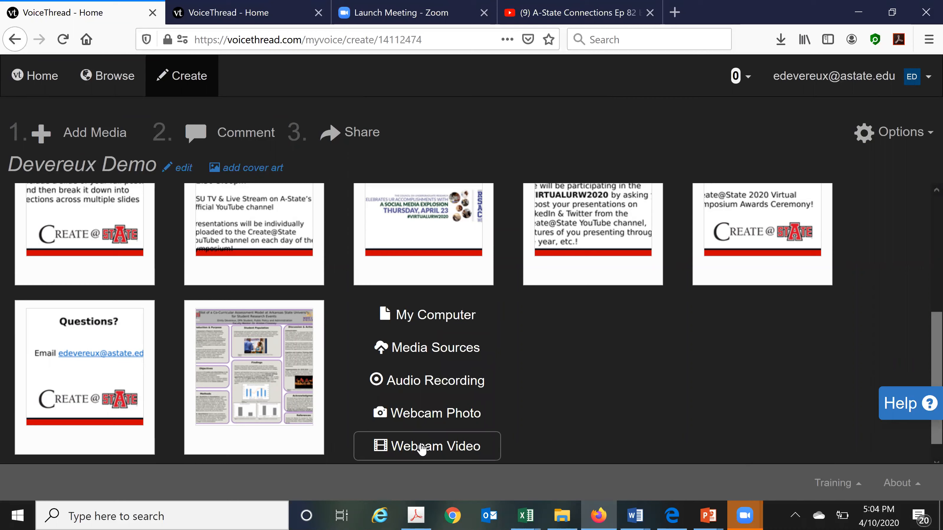
scroll(421, 449, down, 1)
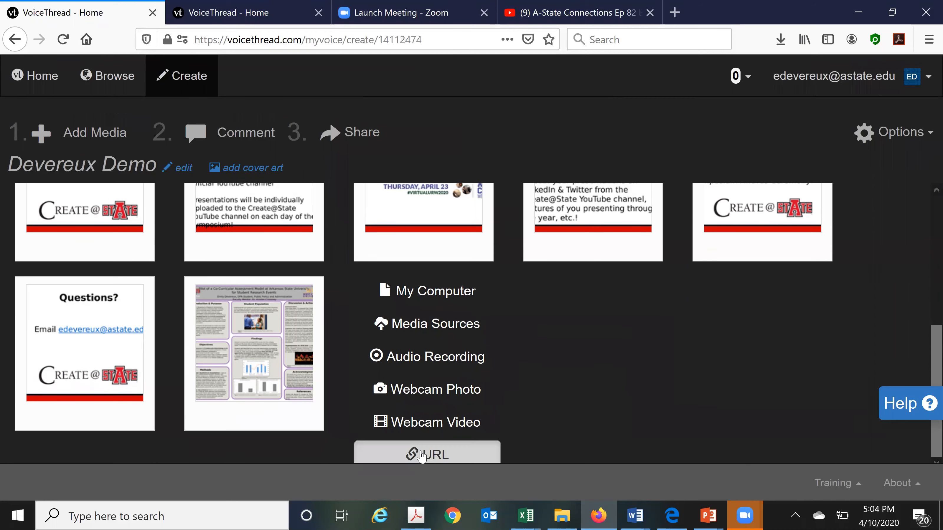
click(419, 452)
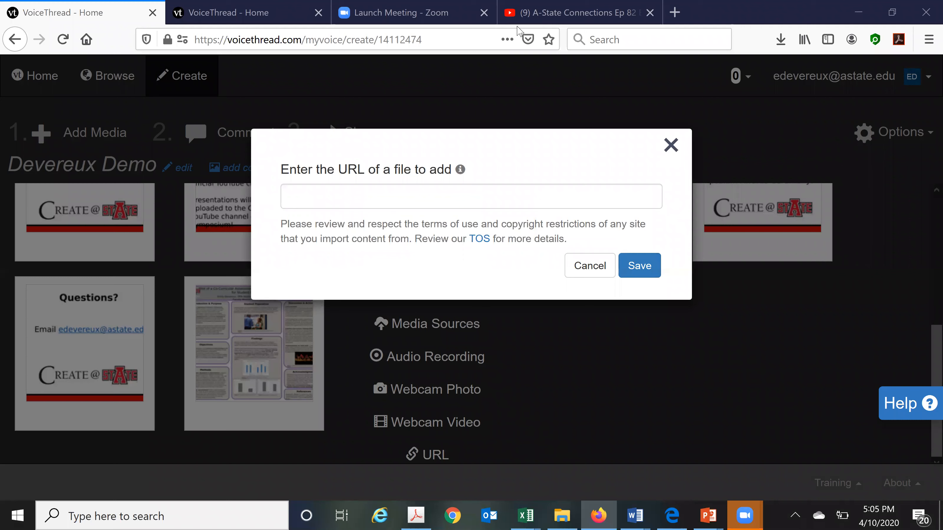
click(410, 203)
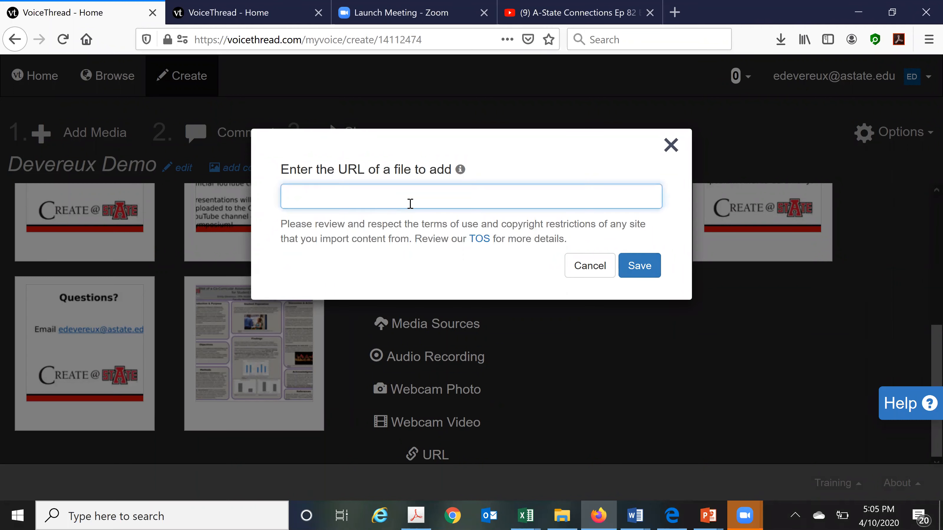
text(https://www.youtube.com/watch?v=dBKZo3eL0d4)
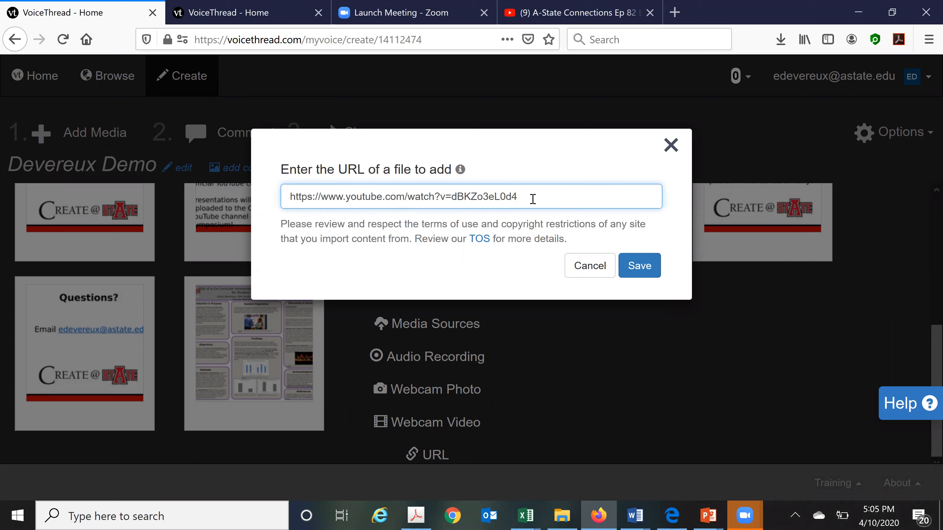
click(644, 273)
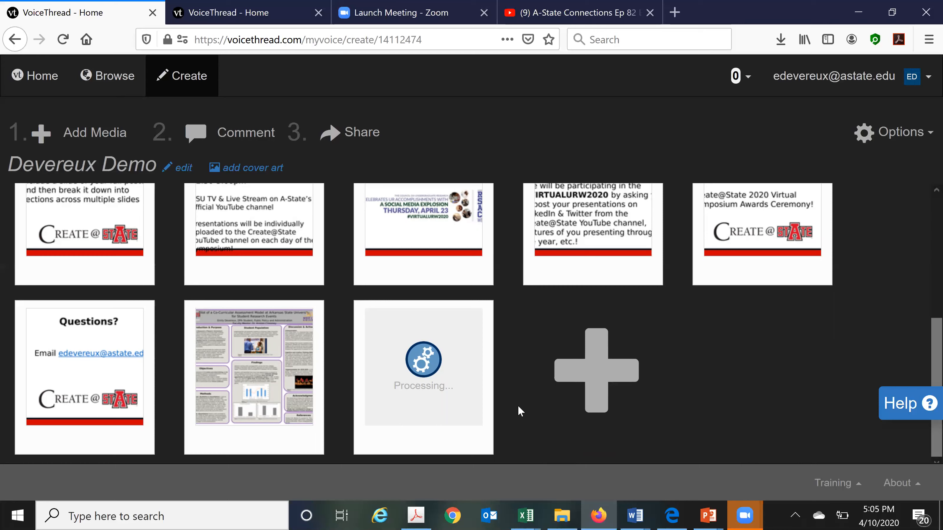
Step: Reorder the slides so "Questions?" precedes the Schedule slides and the "Keep length to 5 minutes" slide follows Poster Presentations
mouse_move(422, 432)
drag(107, 364, 226, 222)
scroll(142, 348, up, 5)
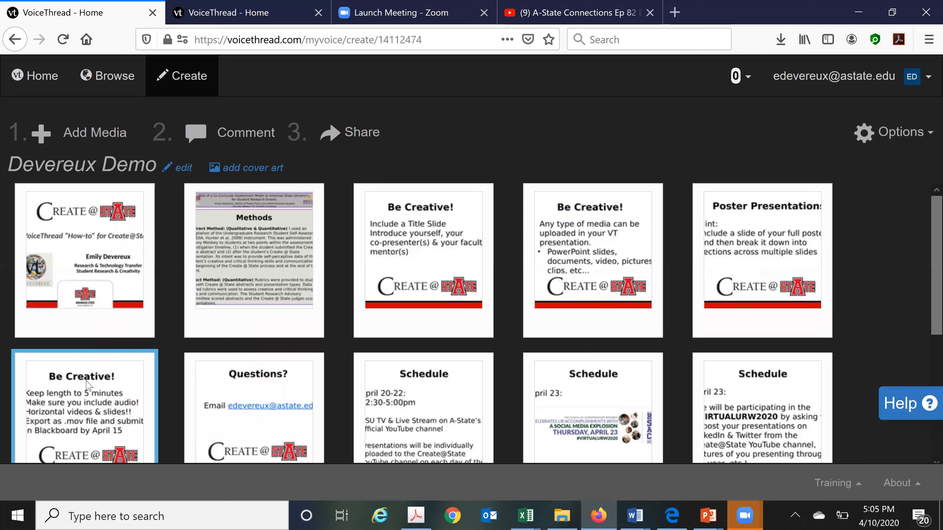
Step: Move the still-processing YouTube video ahead of the full poster slide and delete it from the thread
scroll(188, 368, down, 5)
drag(343, 334, 230, 339)
scroll(214, 321, up, 5)
scroll(230, 338, down, 5)
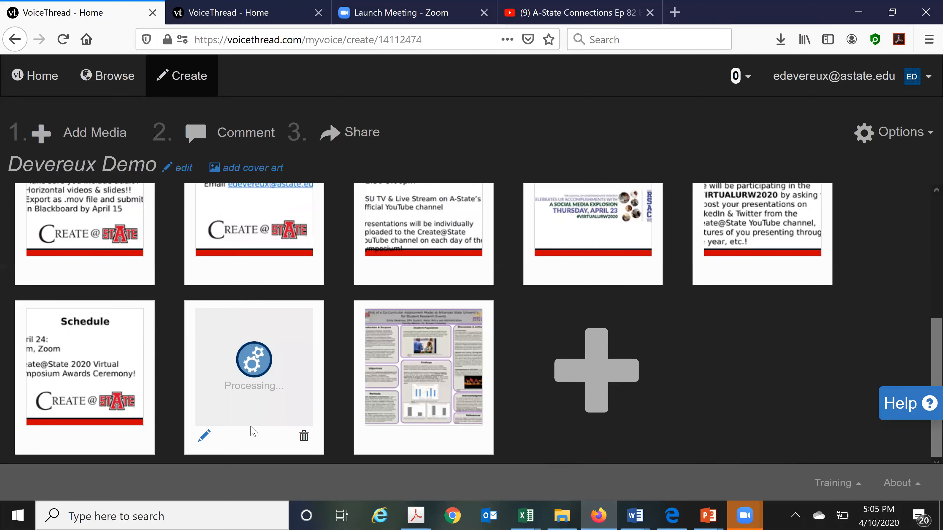
click(304, 437)
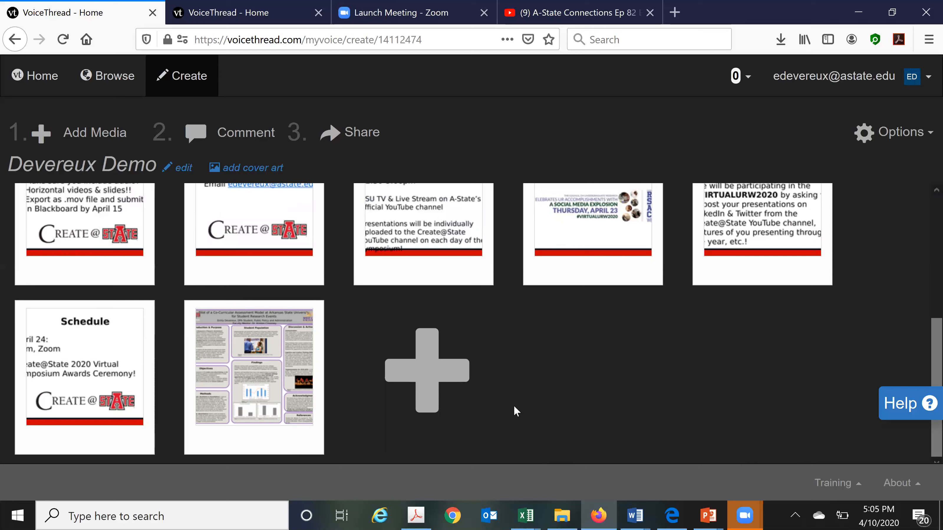
Step: Upload the Research Assessment Poster PowerPoint file from the computer once more as additional media
mouse_move(290, 386)
click(453, 377)
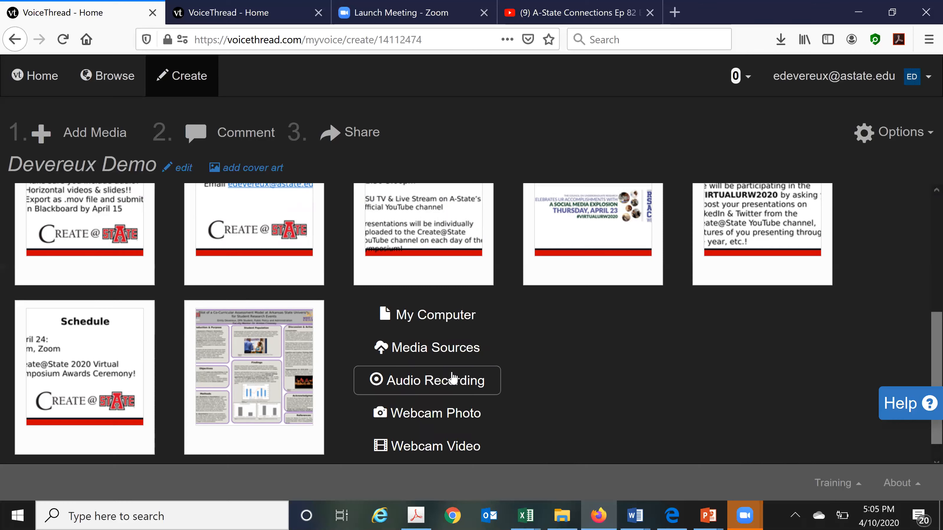
click(456, 316)
click(234, 137)
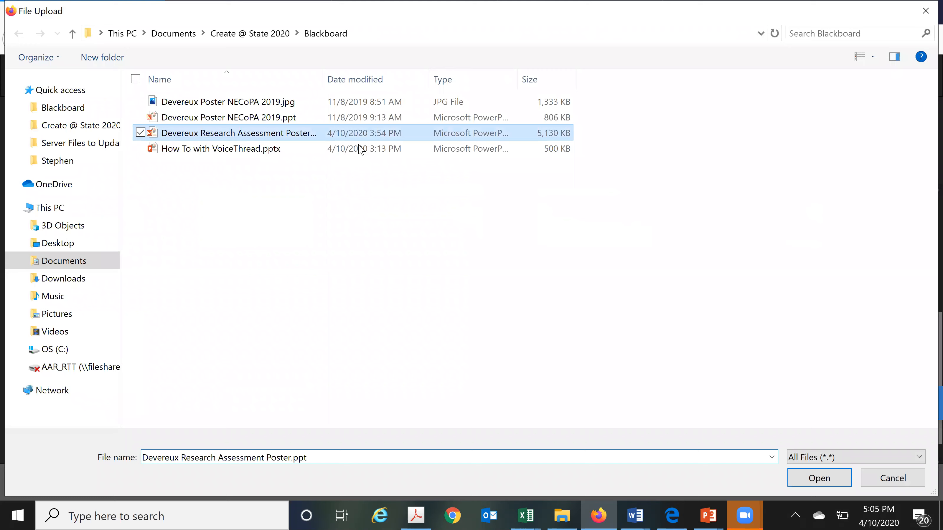
click(817, 478)
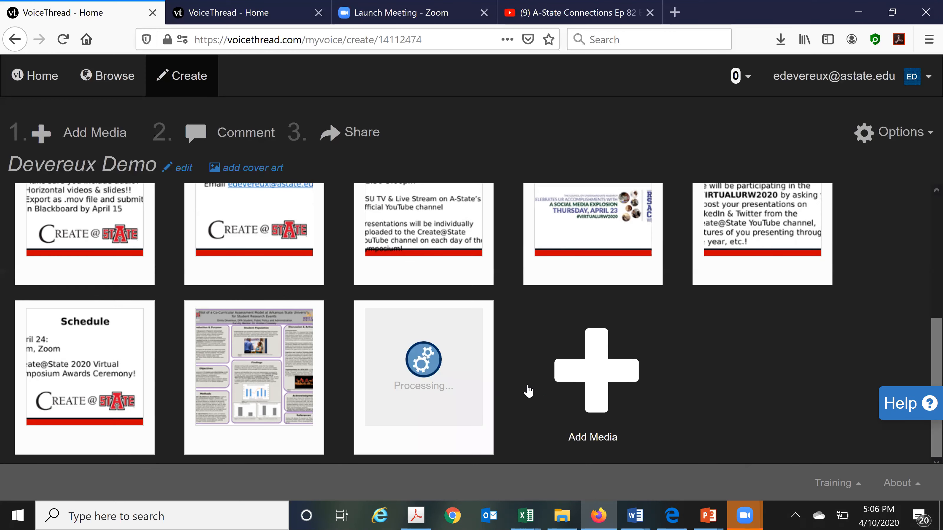
Step: Move the Methods slide from second place to the very end of the thread
scroll(527, 385, up, 3)
scroll(530, 390, up, 2)
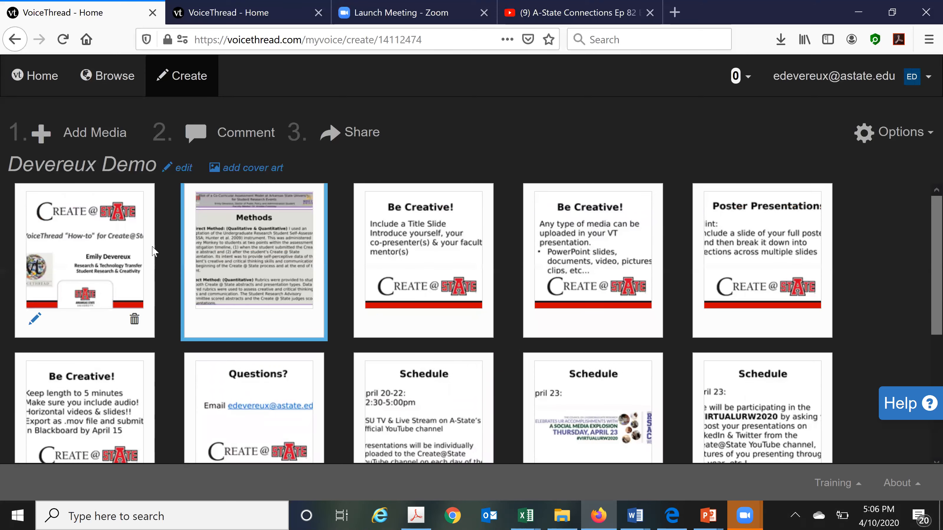
mouse_move(235, 252)
drag(235, 253, 407, 367)
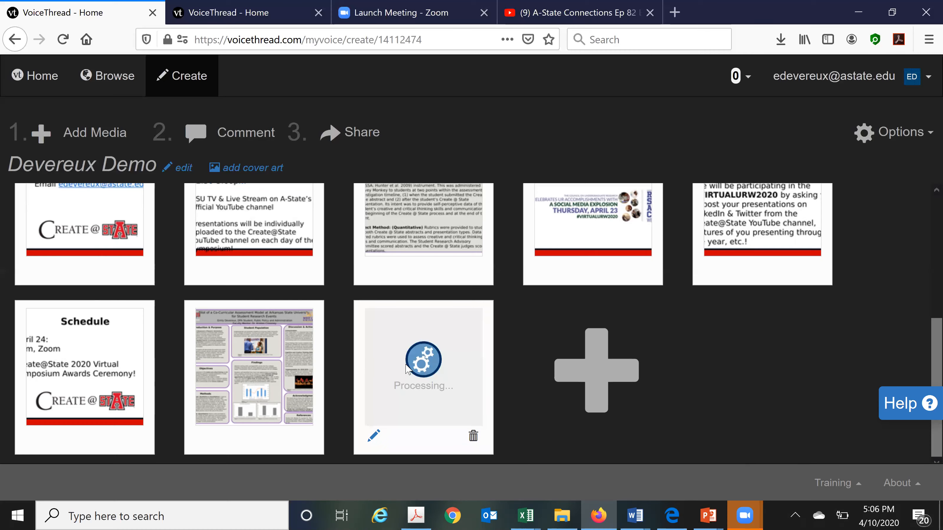
scroll(405, 365, up, 5)
scroll(407, 367, down, 5)
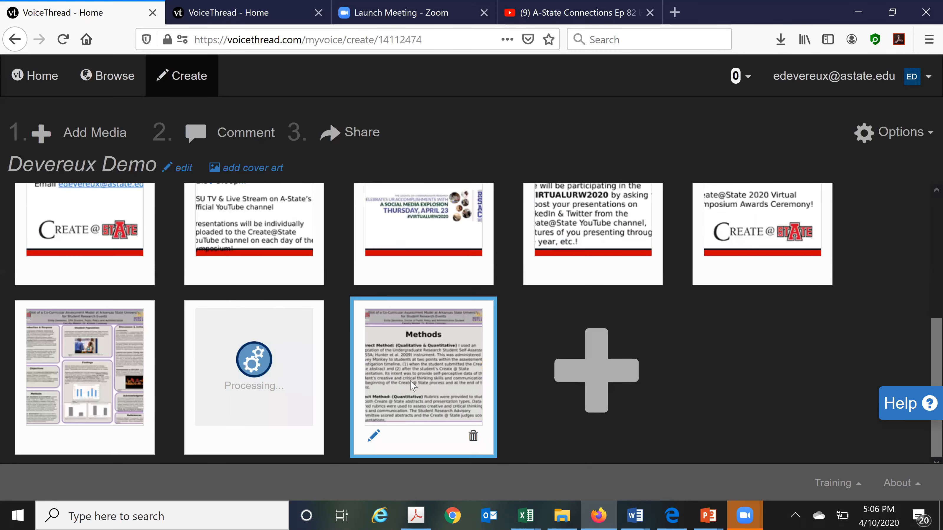
Step: Delete the still-processing media item between the full poster slide and the Methods slide
scroll(301, 390, up, 5)
scroll(414, 341, down, 5)
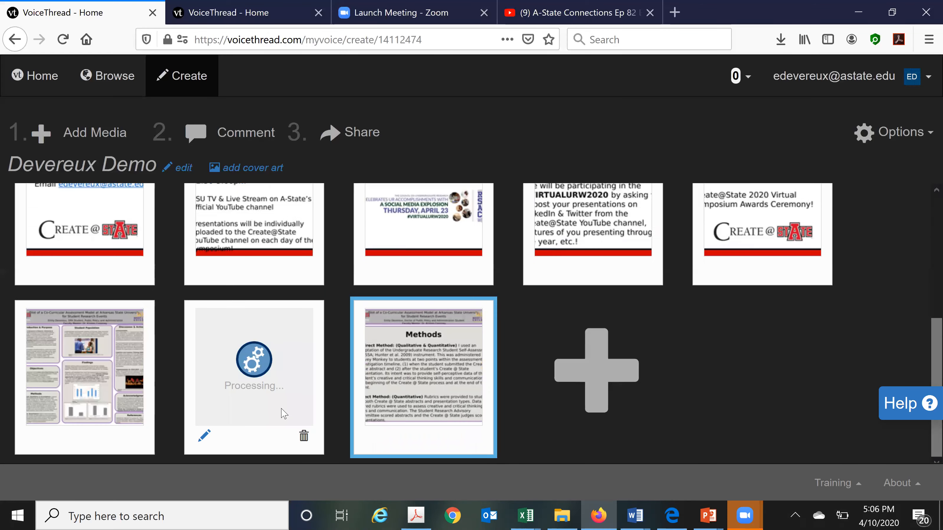
click(304, 437)
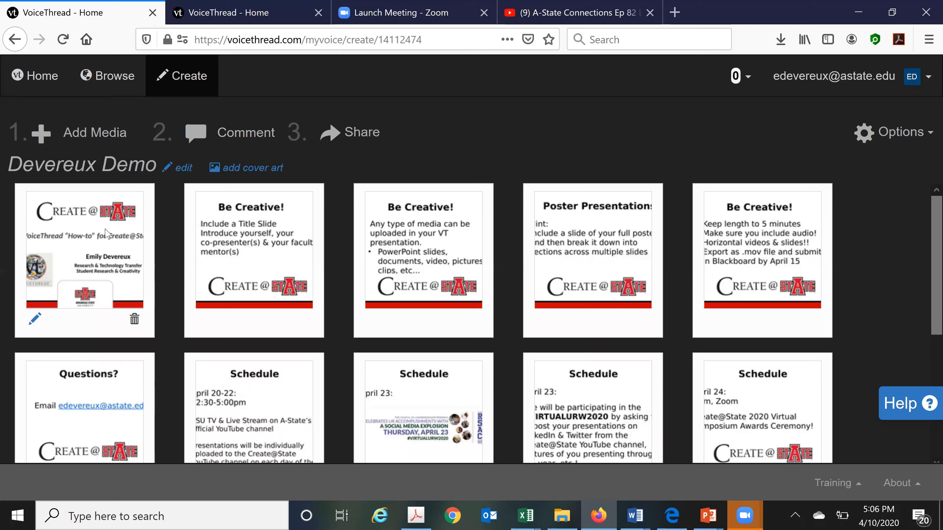
Step: Open the thread for commenting, choose an audio comment on the first slide, and open the thread in a new tab
click(236, 132)
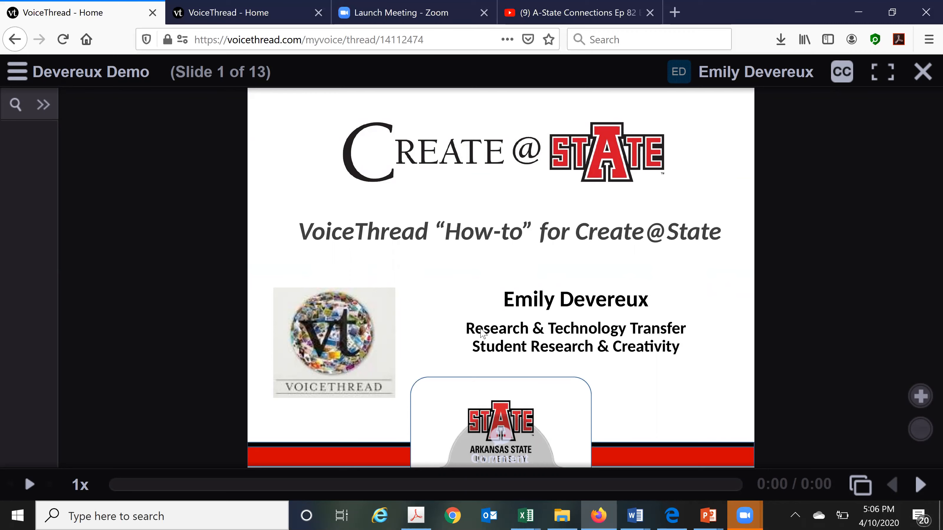
click(499, 436)
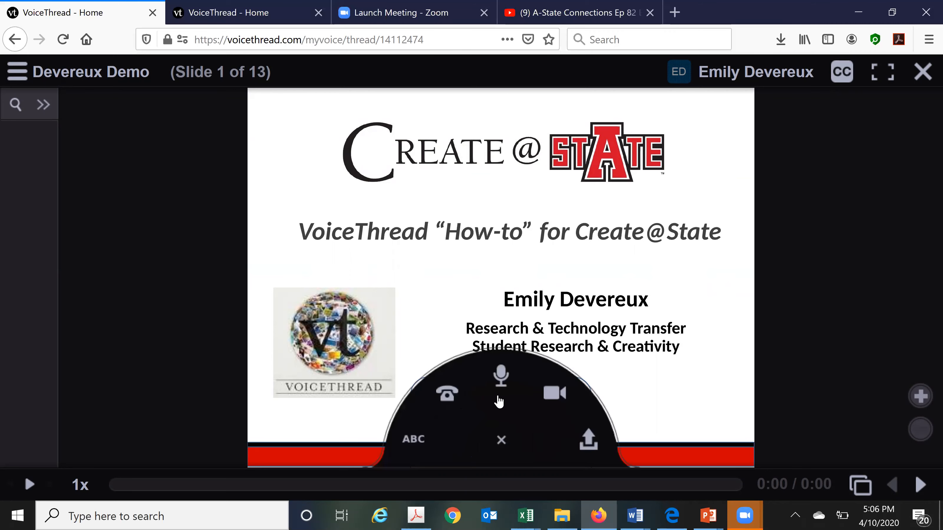
click(501, 383)
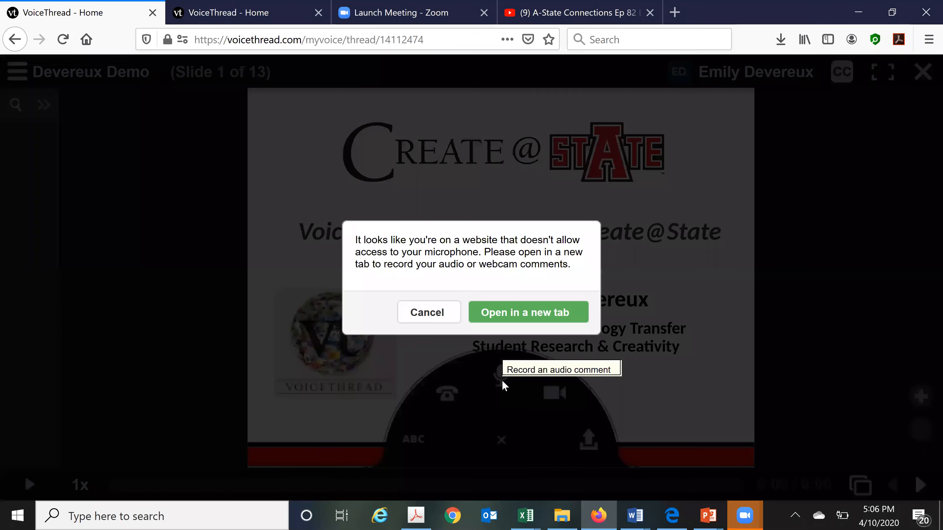
click(523, 314)
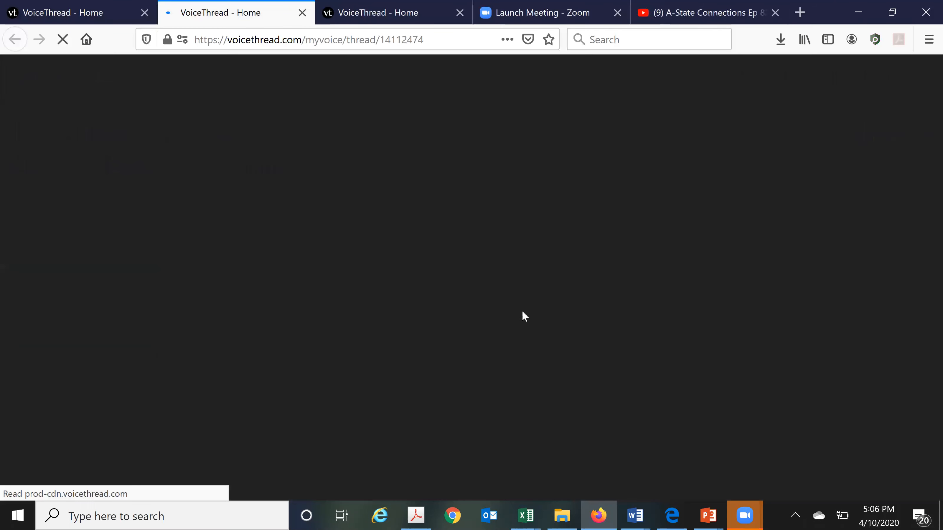